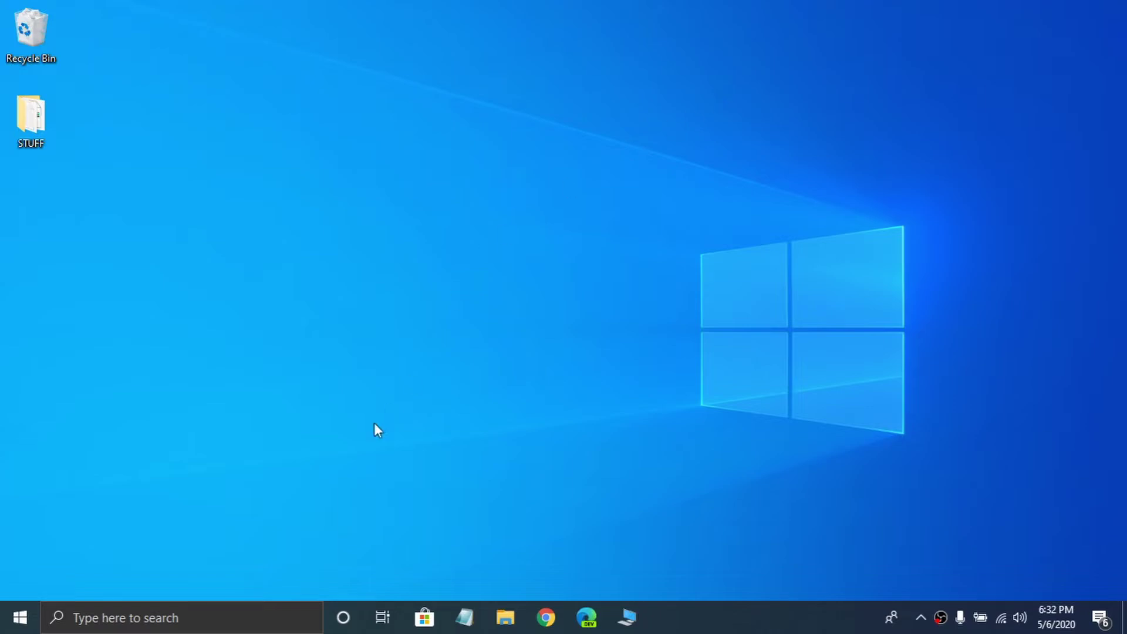
Launch Excel and open the recent workbook 101.
click(244, 626)
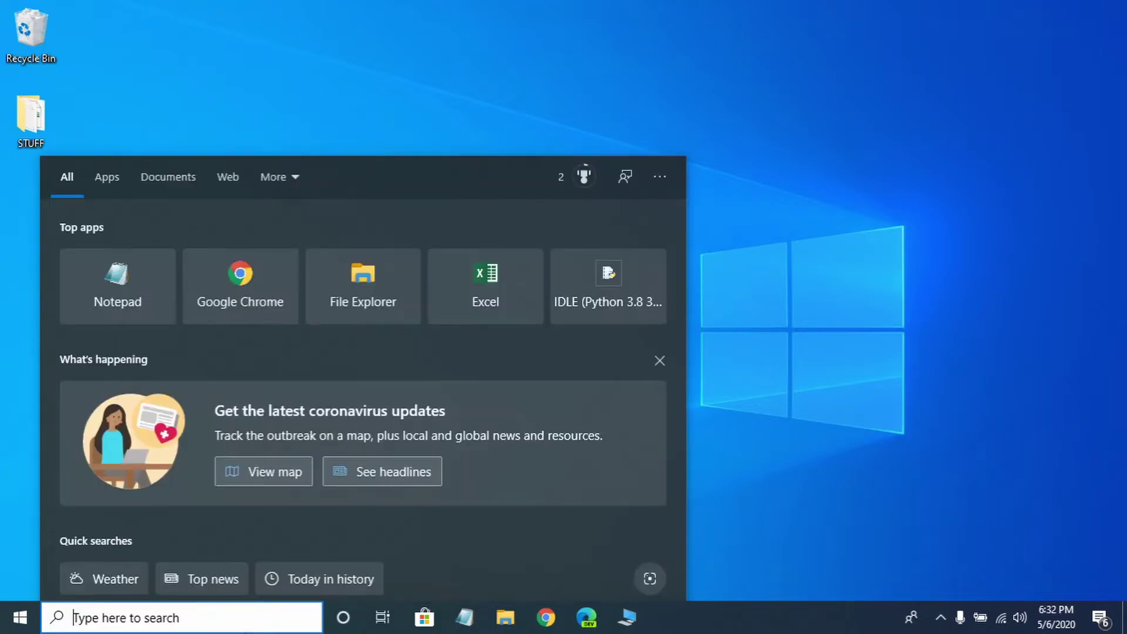
text(excel)
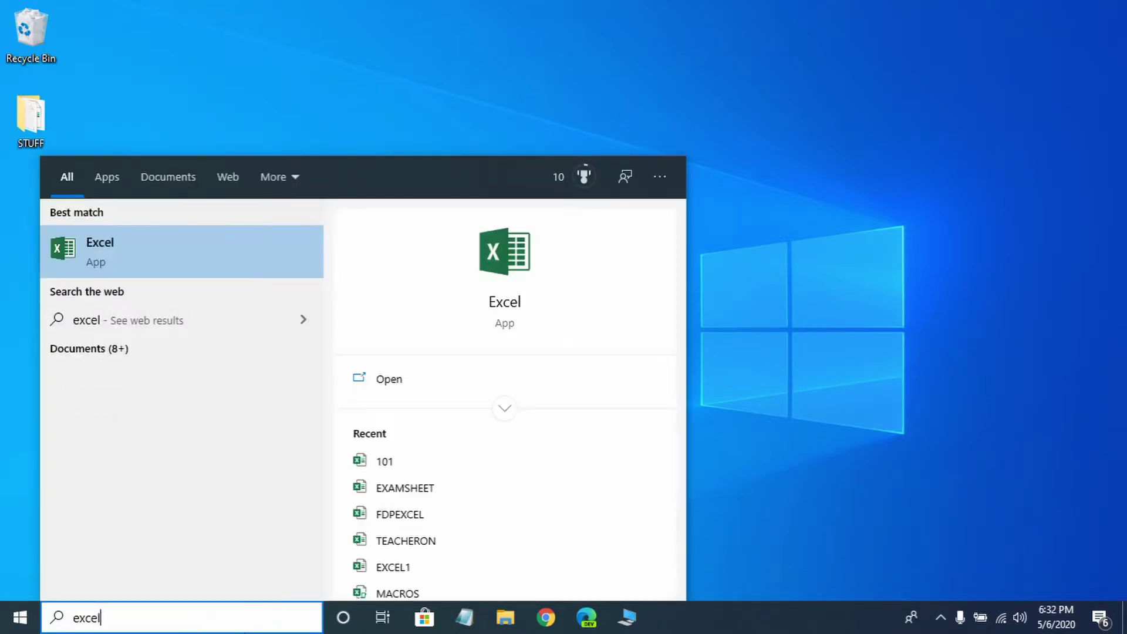
key(Return)
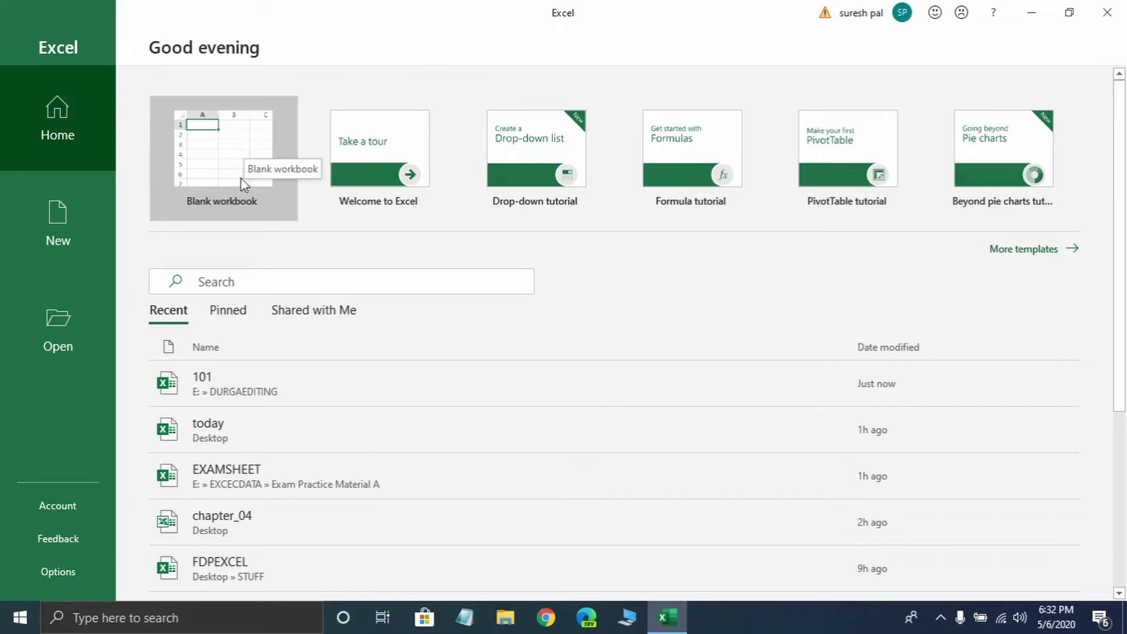
click(239, 387)
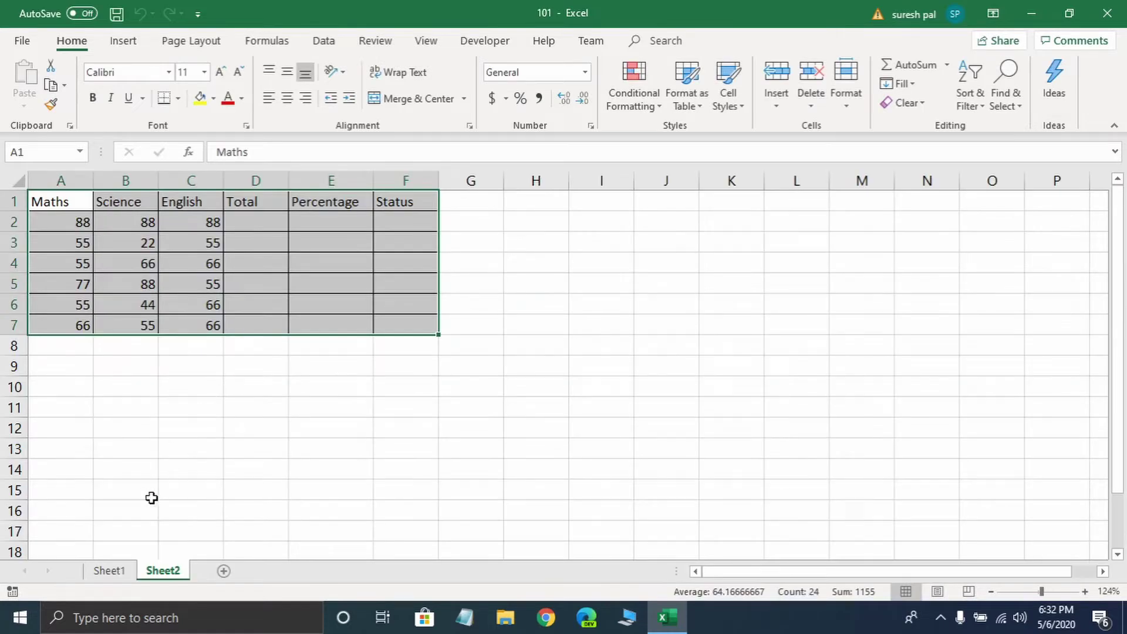
Add two new blank worksheets directly after Sheet1.
click(109, 570)
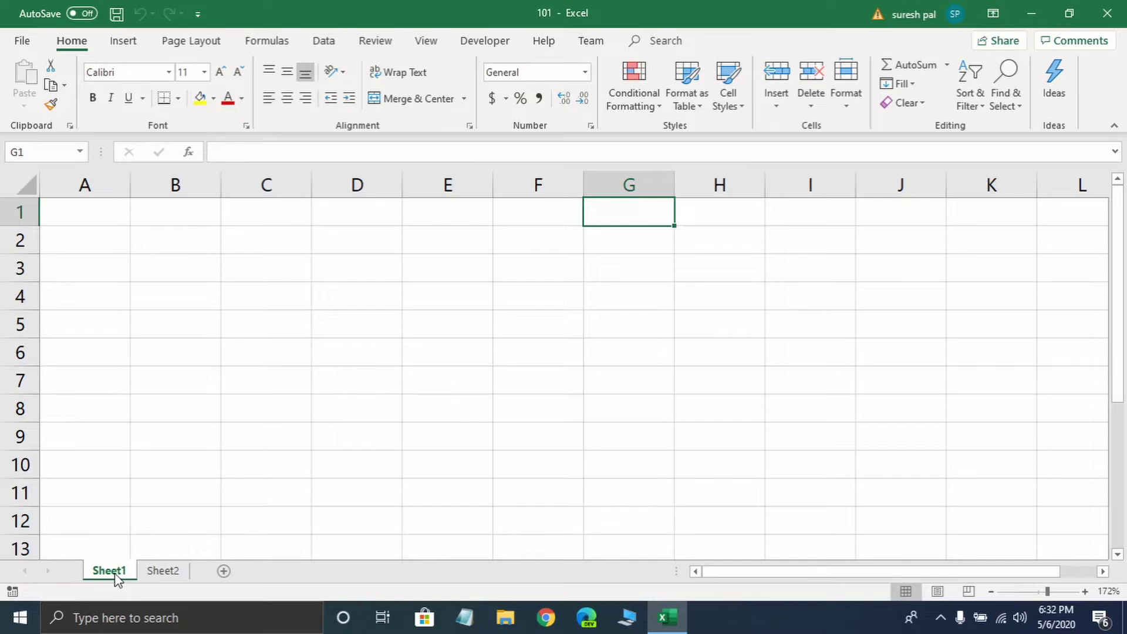
click(222, 575)
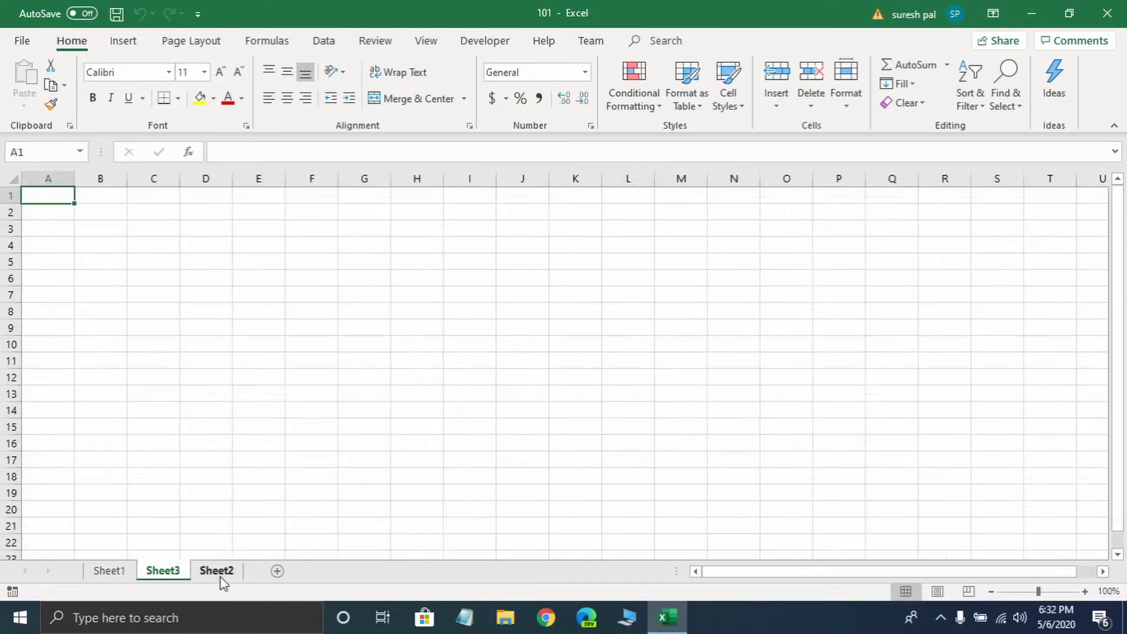
click(273, 573)
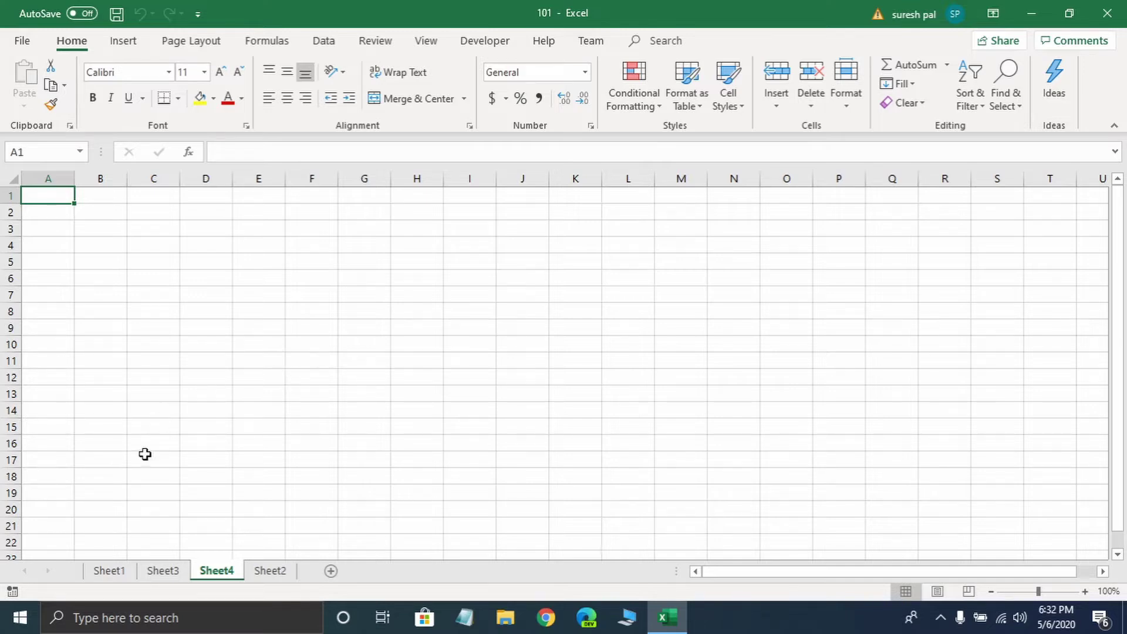
On Sheet1, select several cells, including A1, B1 and C1, to examine how each cell address is shown.
click(111, 570)
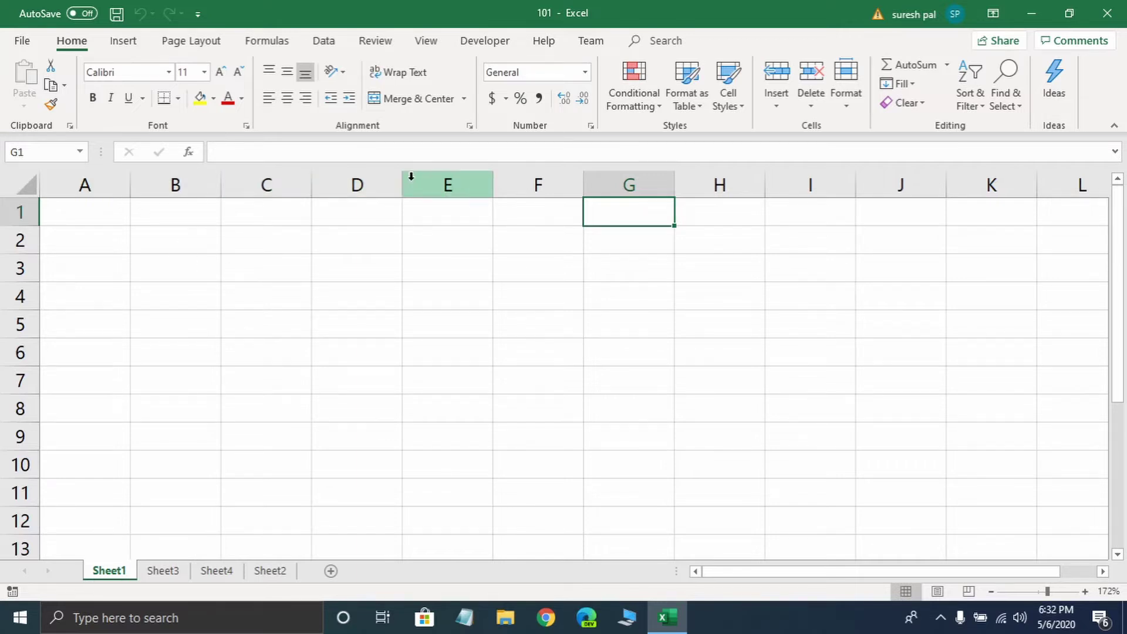
click(449, 252)
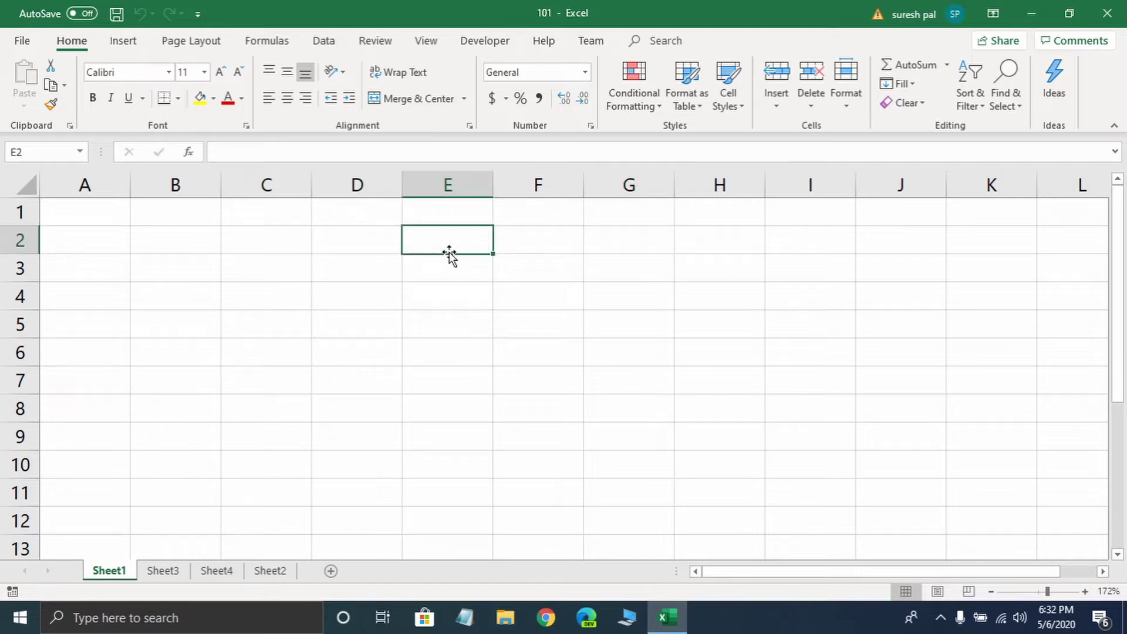
click(376, 210)
click(283, 217)
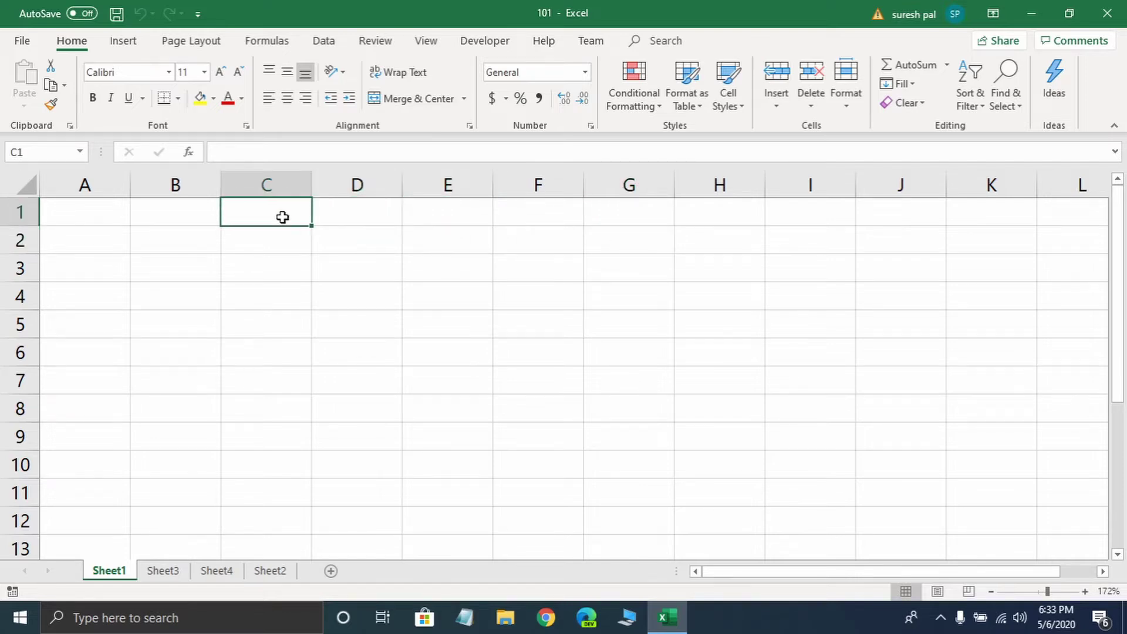
click(110, 217)
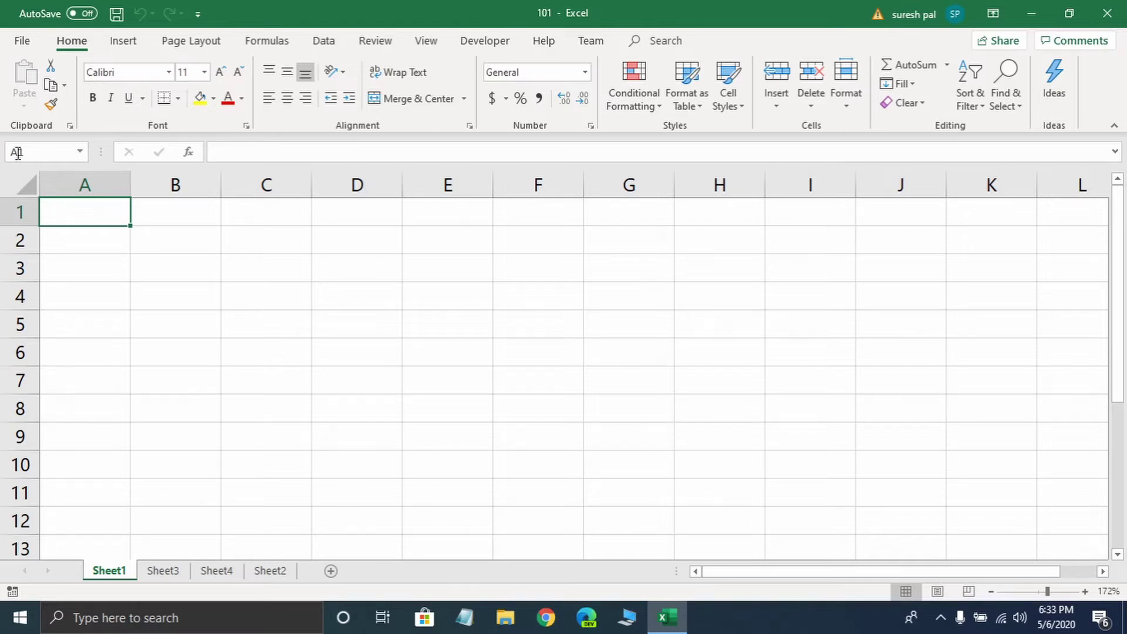
click(152, 218)
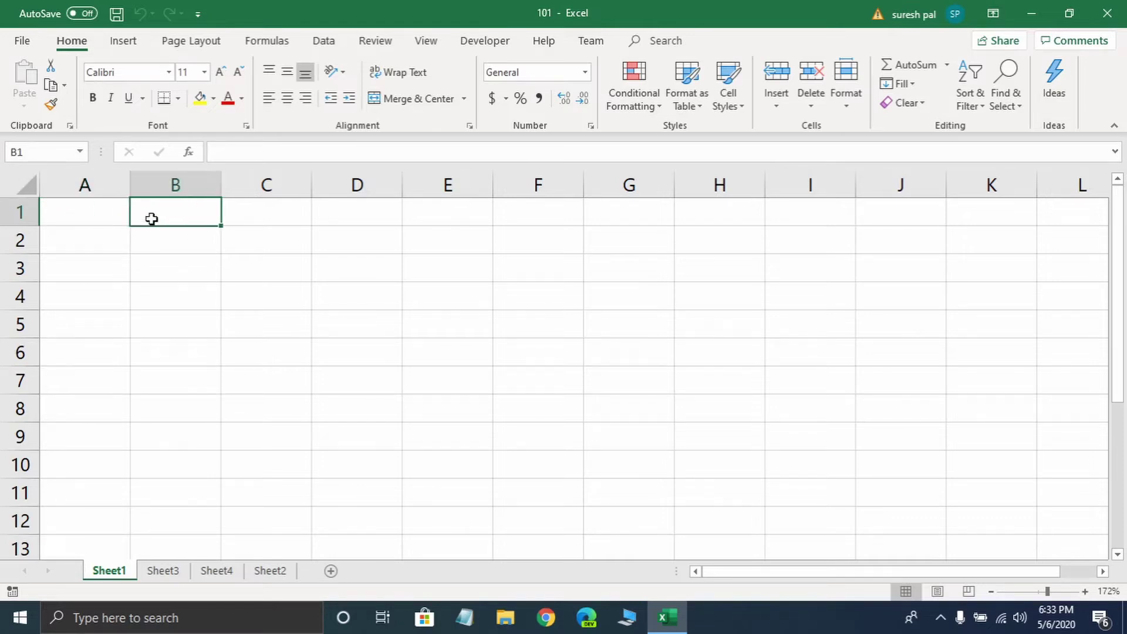
click(256, 216)
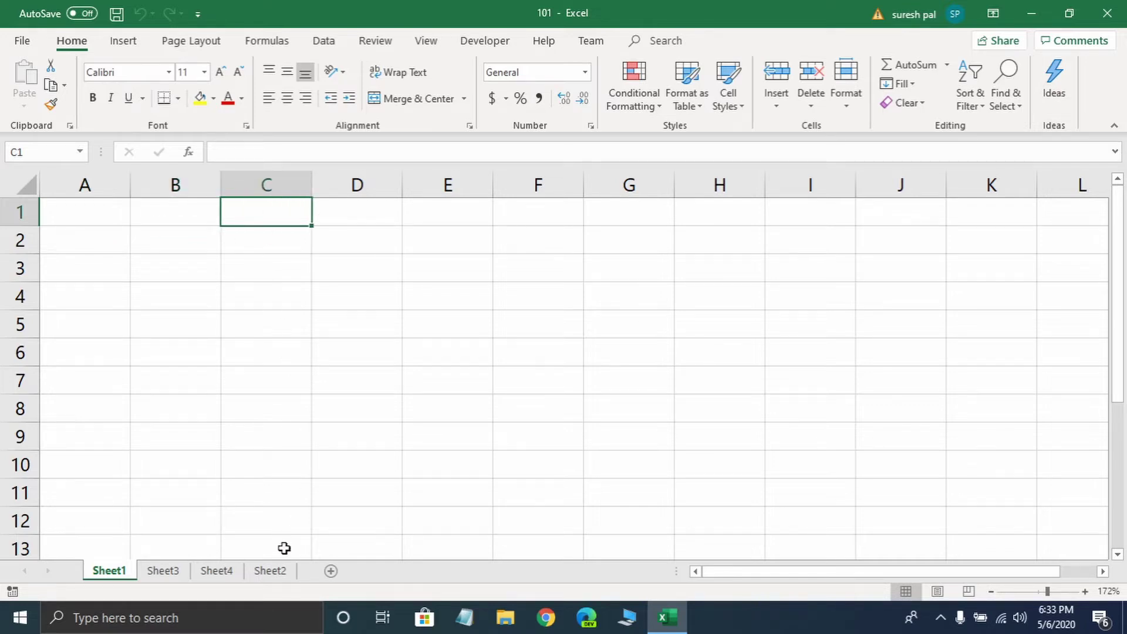
On Sheet2, enter the Total formula =A2+B2+C2 in D2 and fill it down to D7.
click(286, 572)
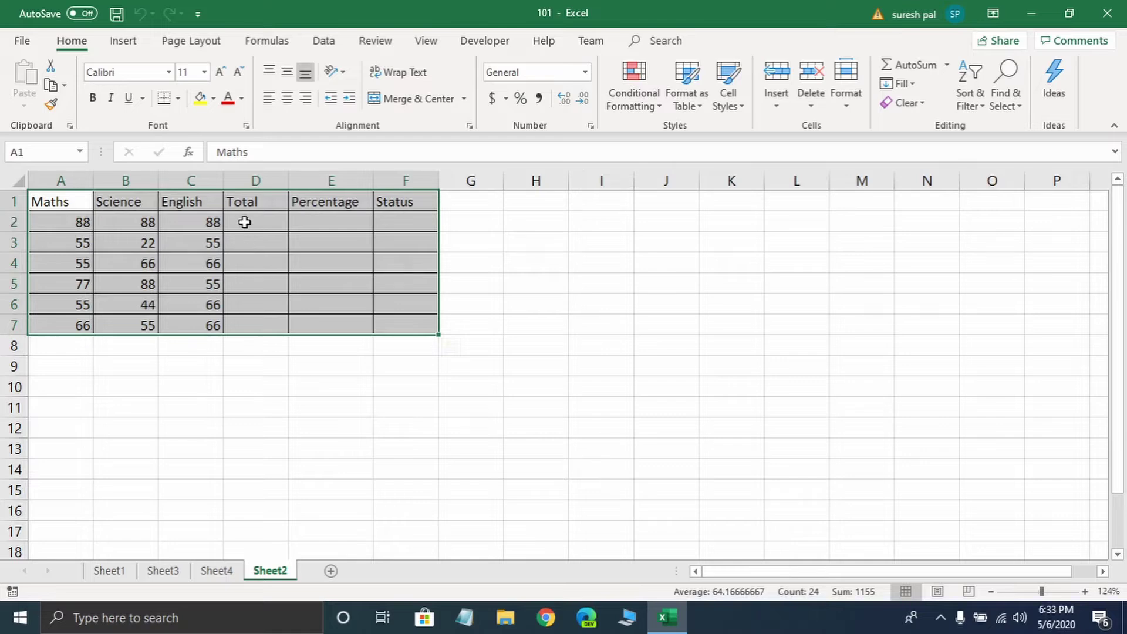
click(244, 222)
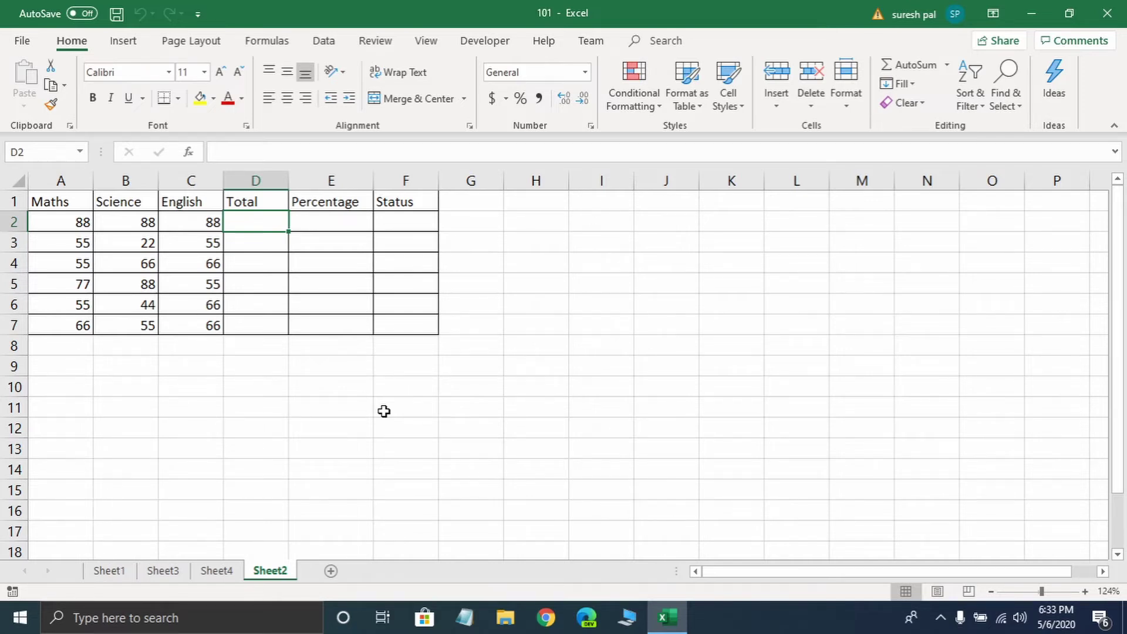
text(=)
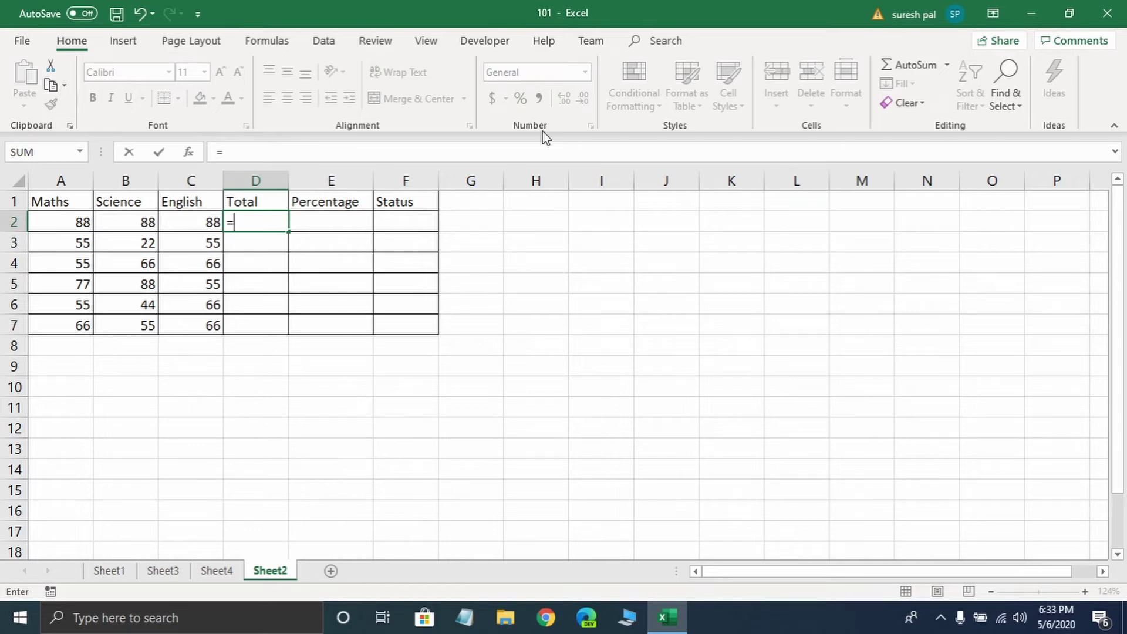
click(73, 223)
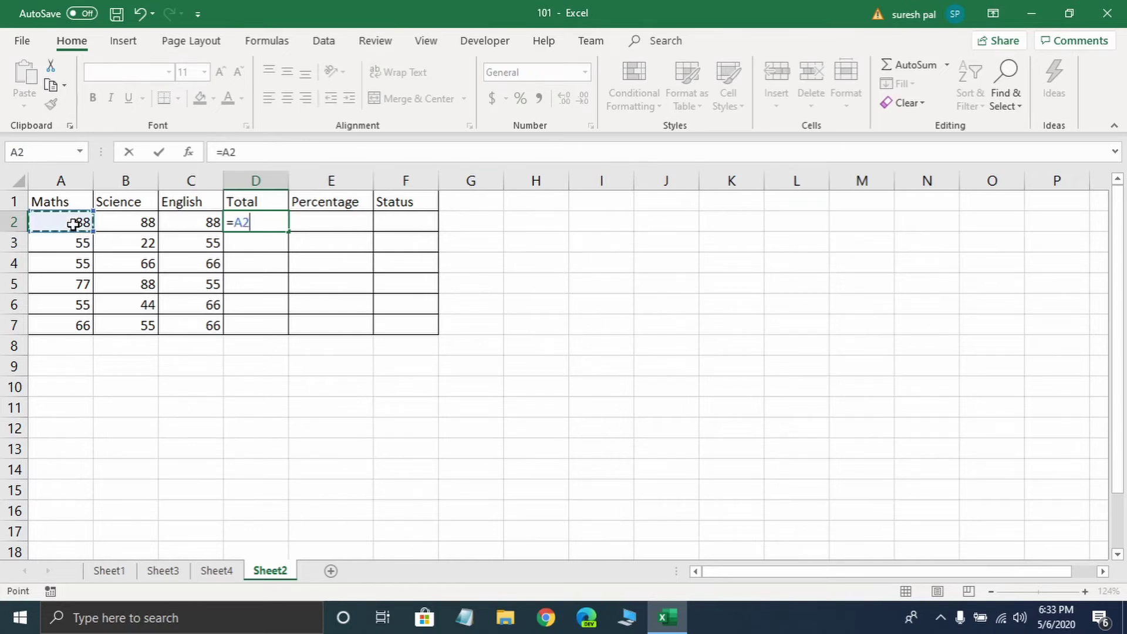
text(+)
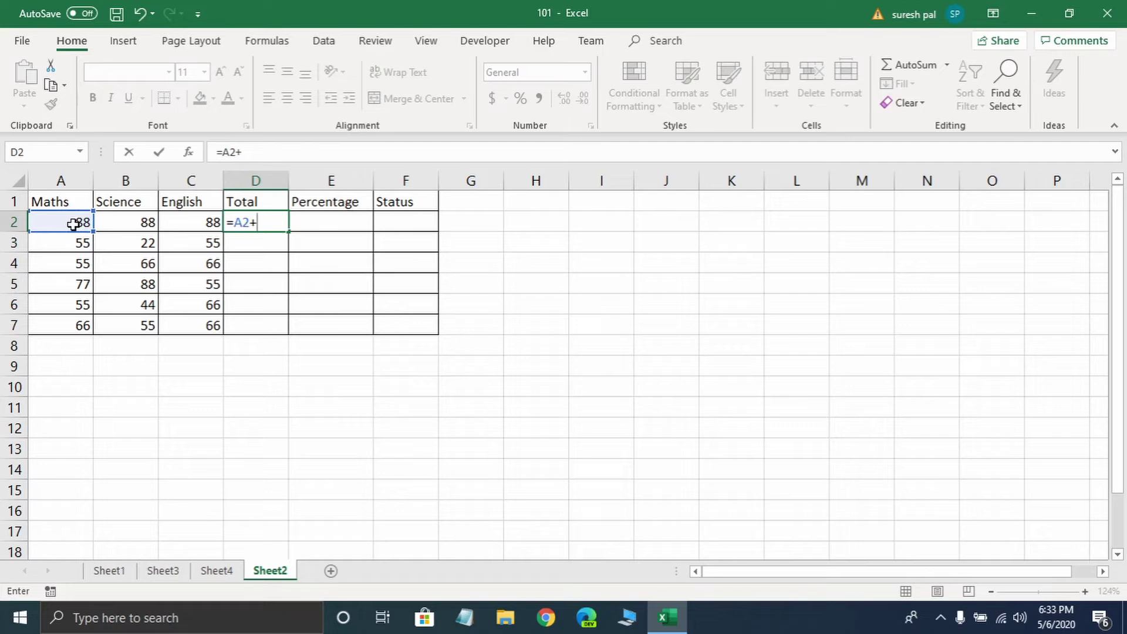
click(114, 223)
text(+)
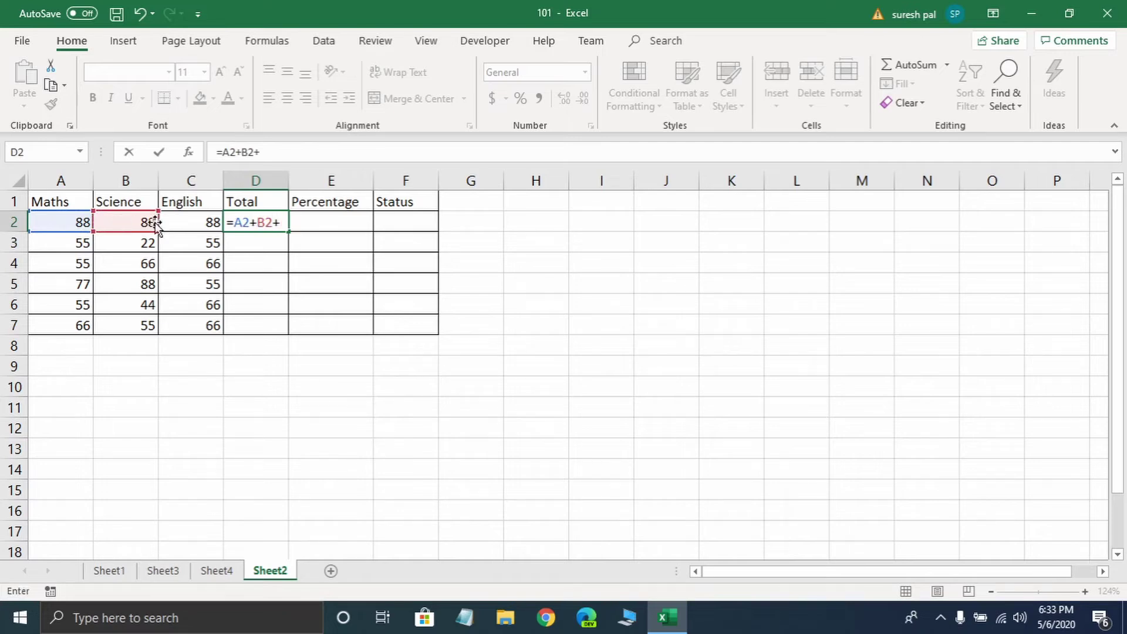
click(190, 225)
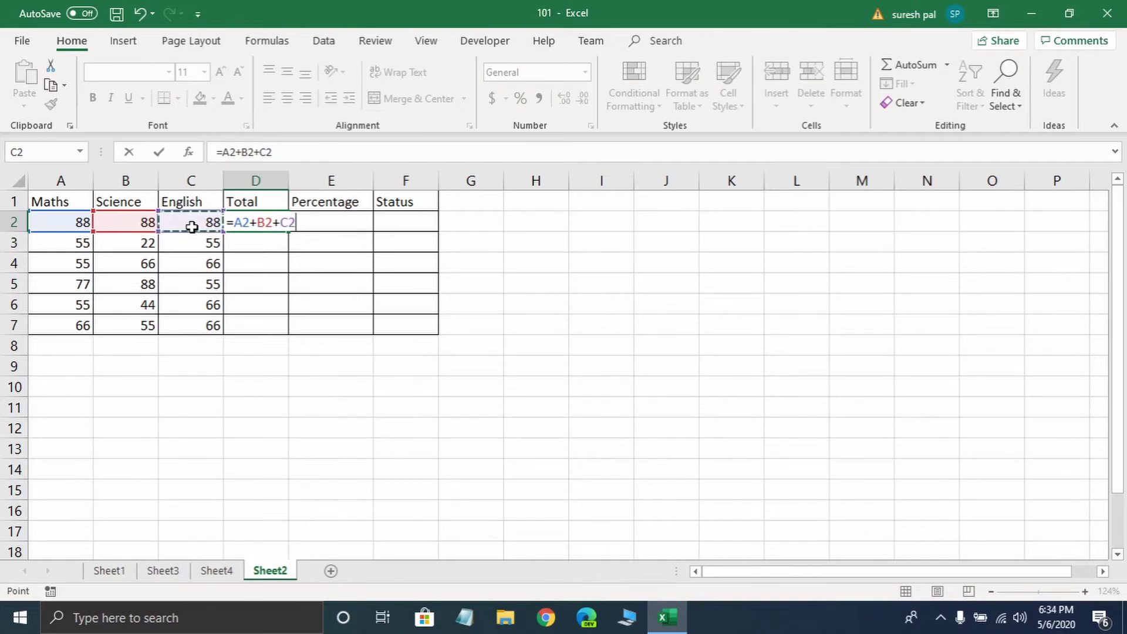
key(Return)
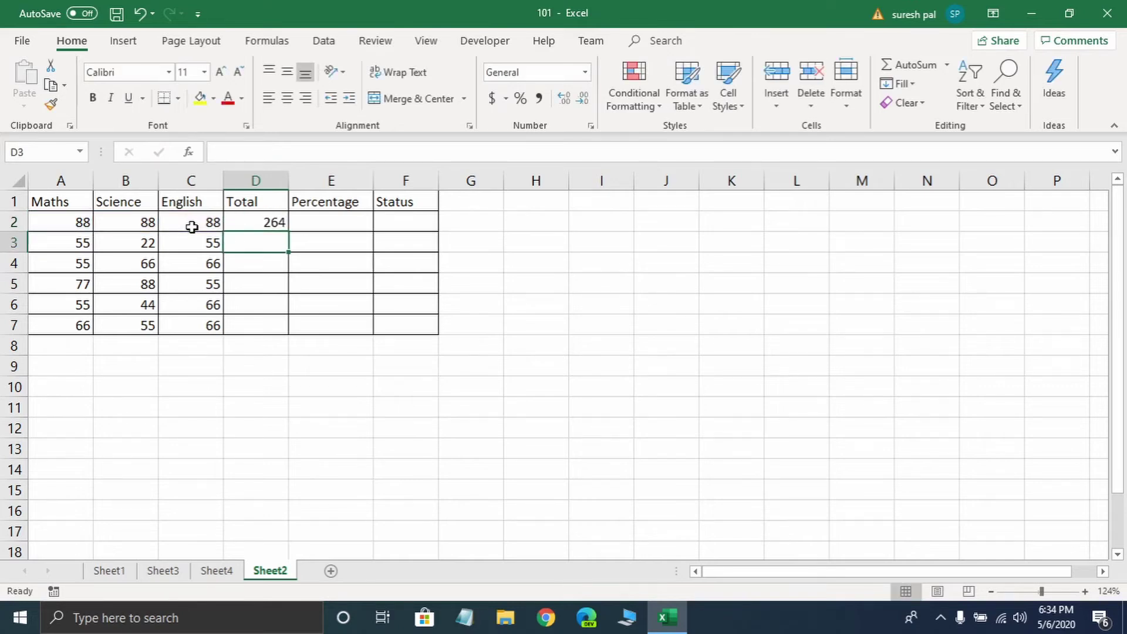
click(267, 222)
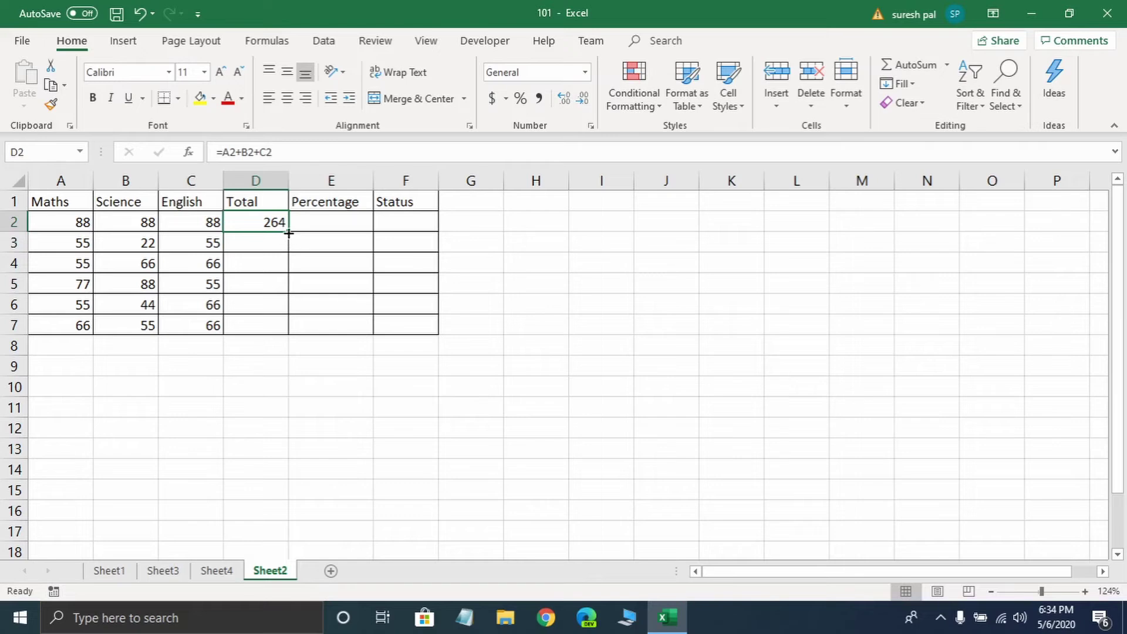
drag(289, 233, 287, 338)
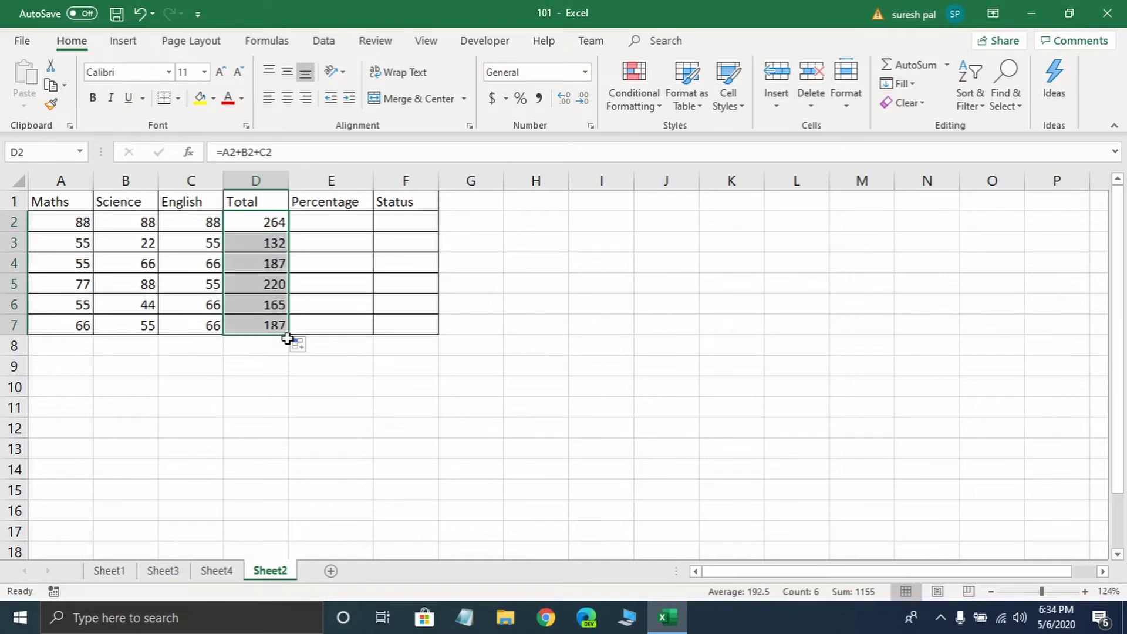
Enter the Percentage formula =D2/300*100 in E2 and fill it down to E7.
click(322, 224)
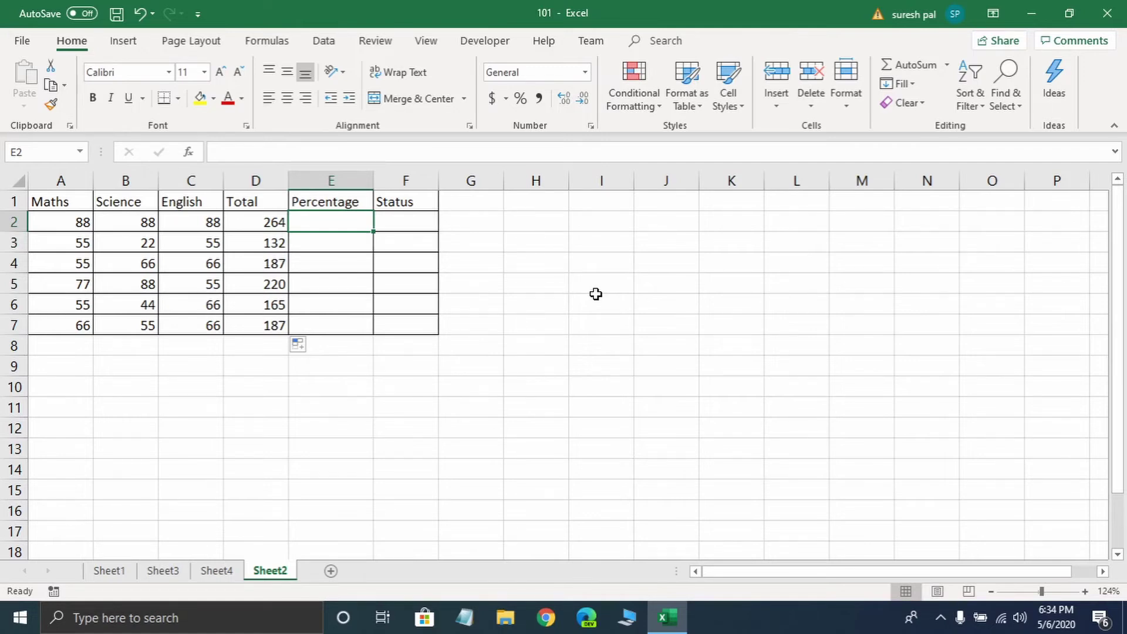
text(=)
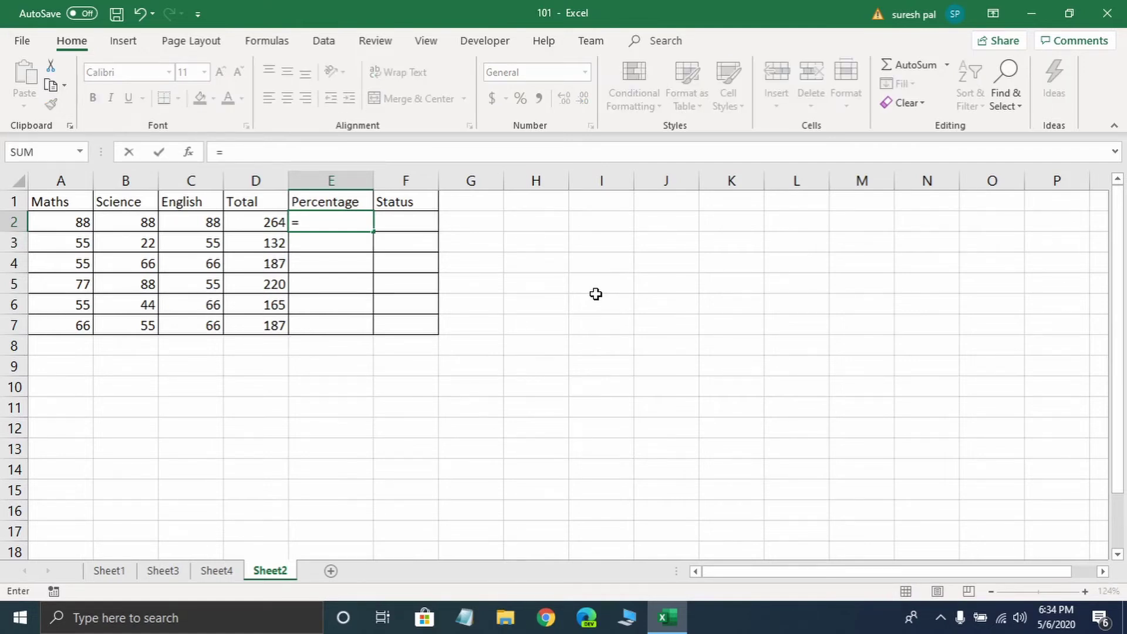
text(D2)
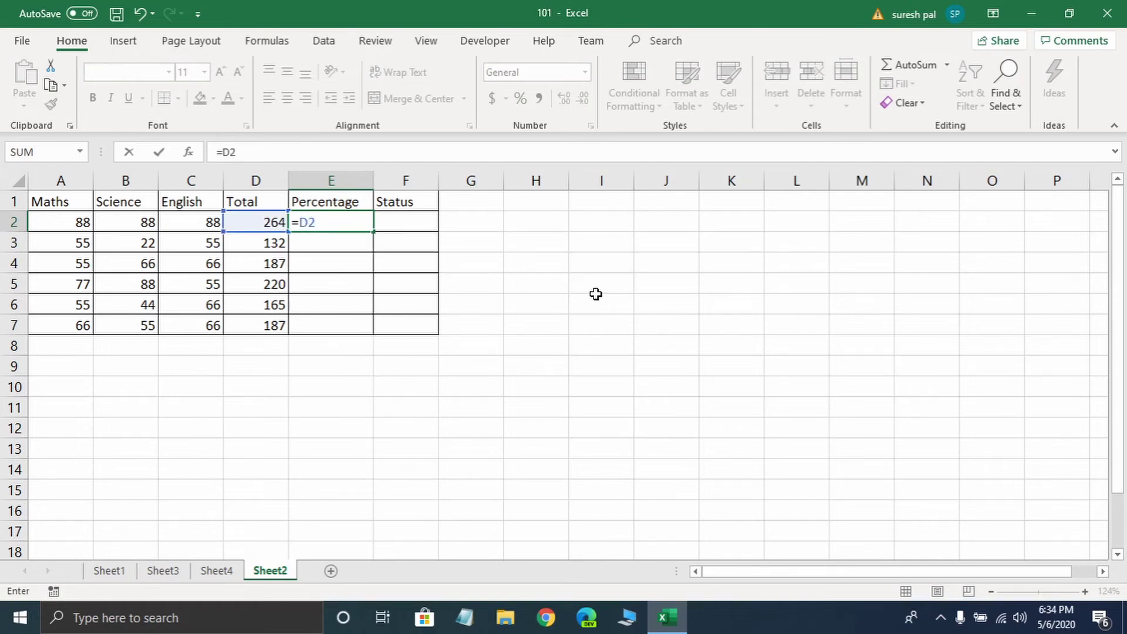
text(/300*100)
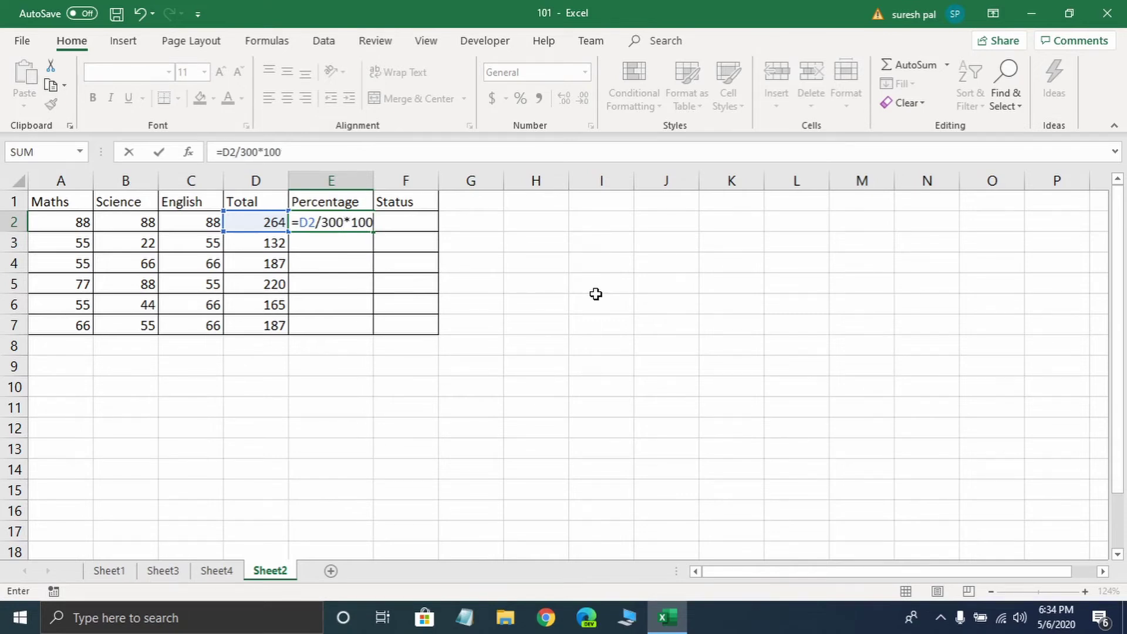
key(Return)
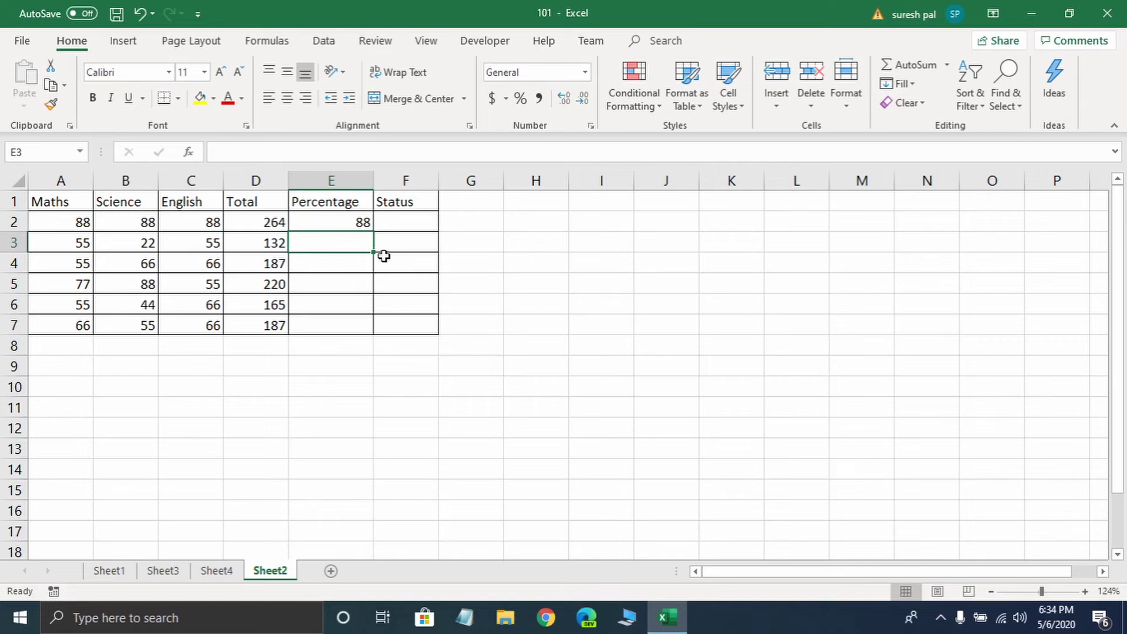
click(336, 218)
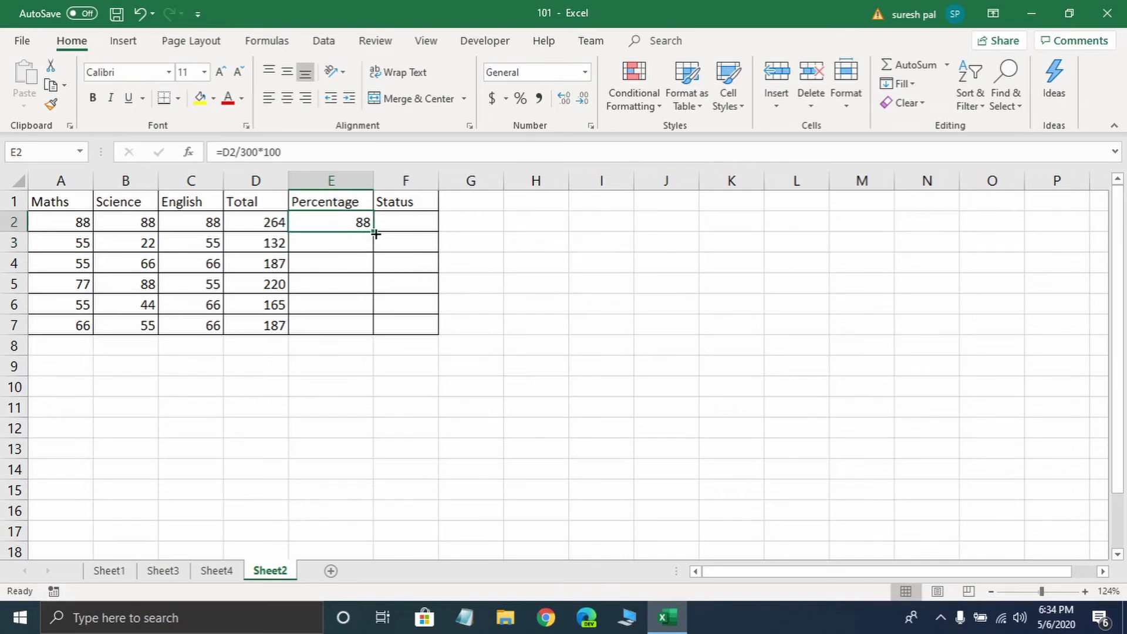
drag(373, 232, 375, 329)
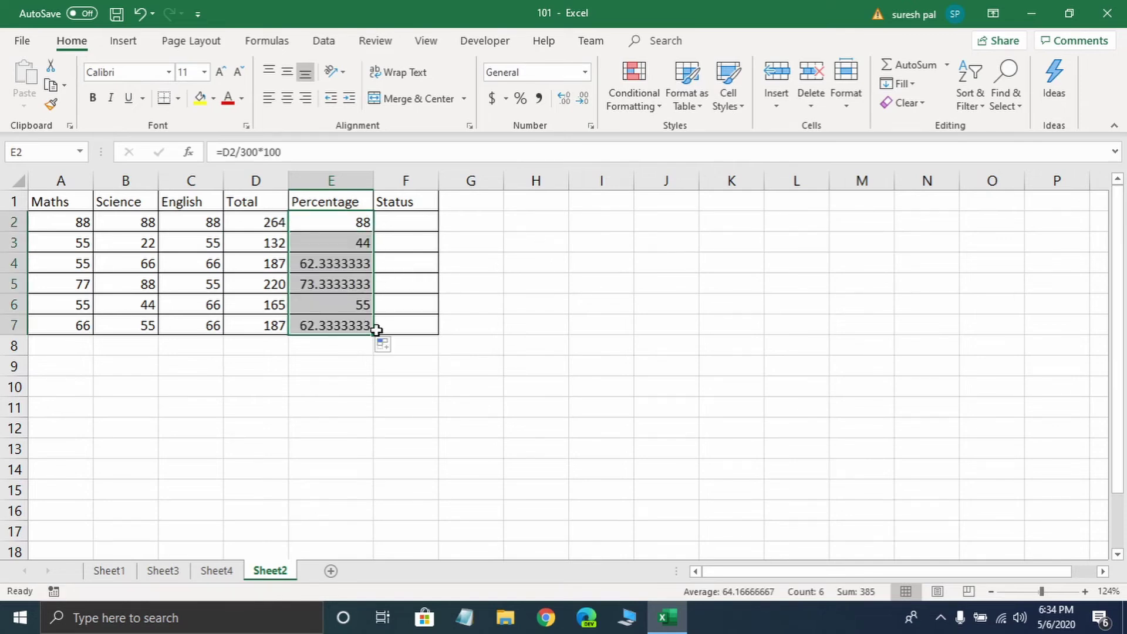
Enter the Status formula =IF(E2>50,"PASSED","FAILED") in F2.
click(399, 222)
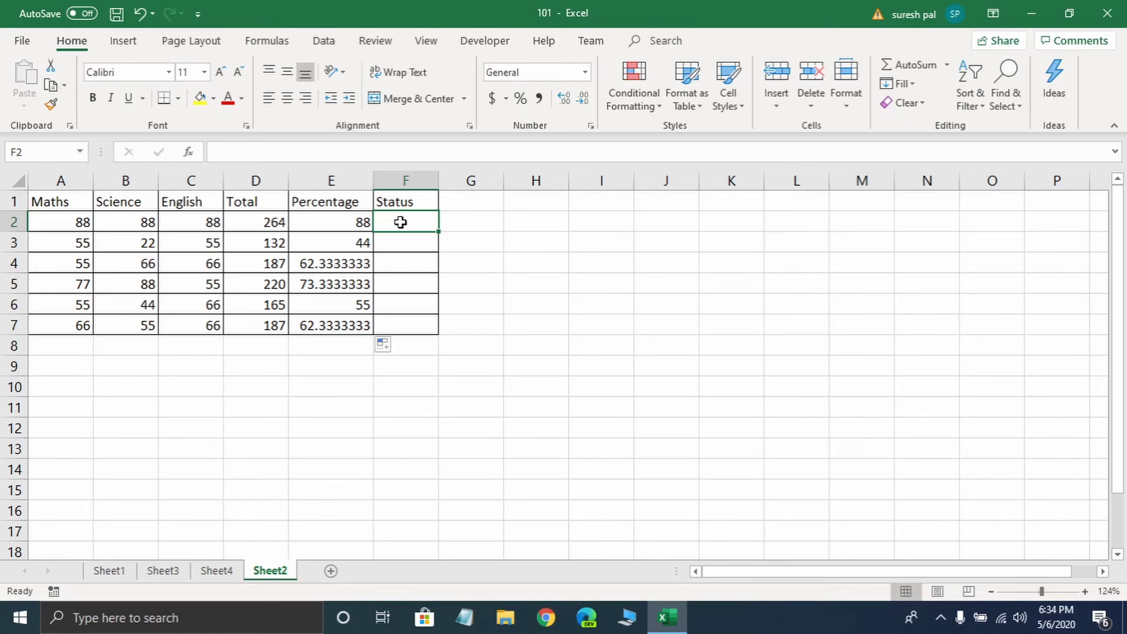
text(=)
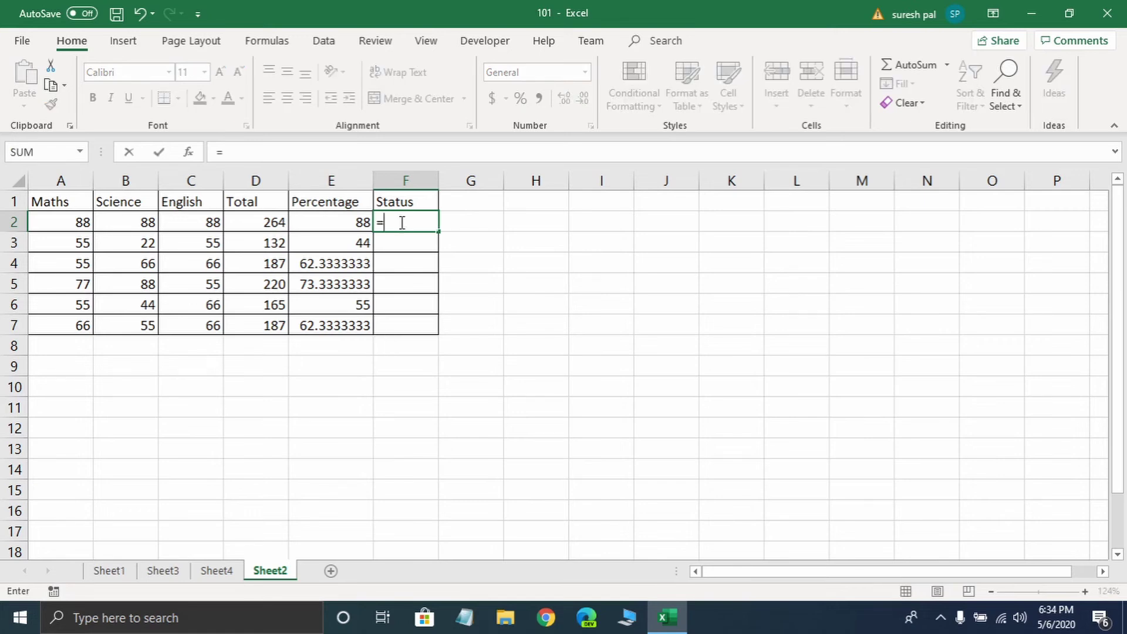
text(IF()
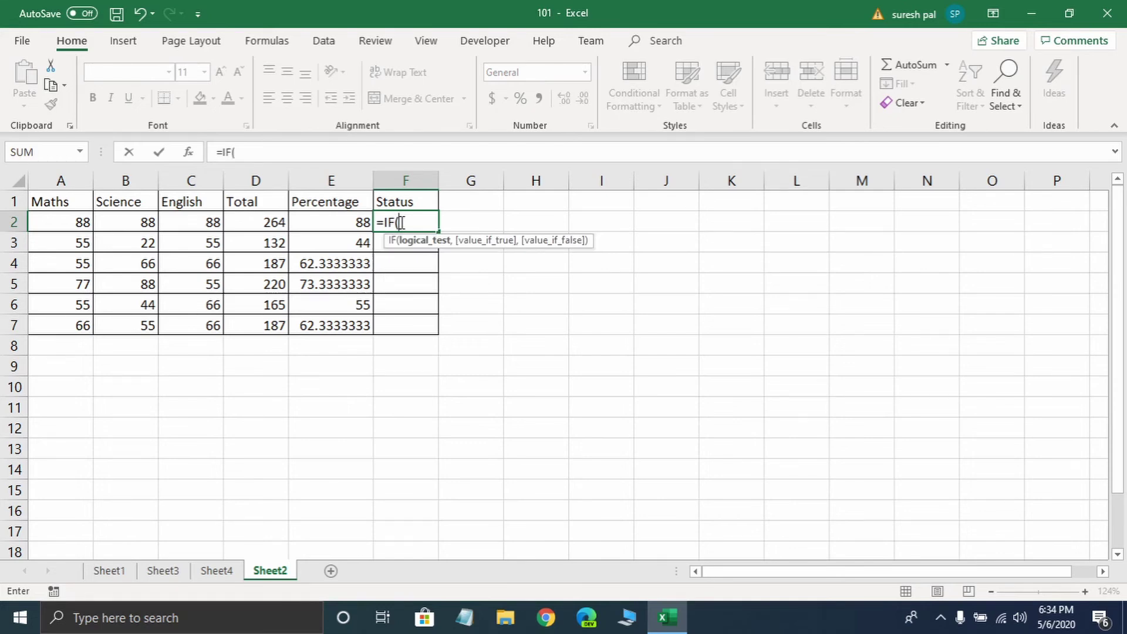
click(349, 219)
text(>5)
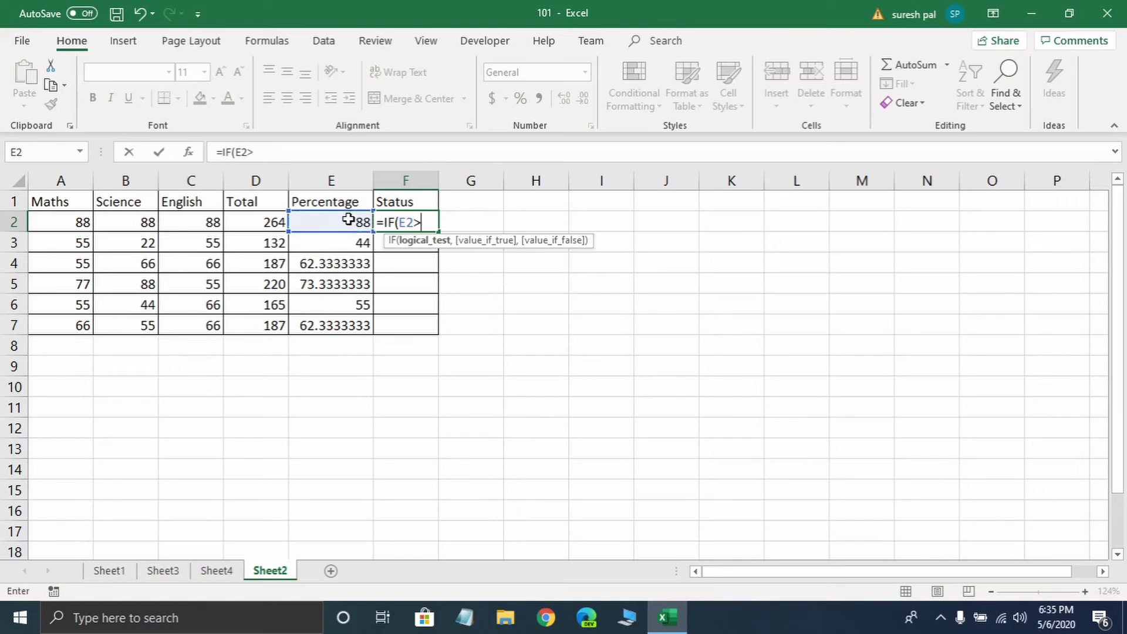
text(0,)
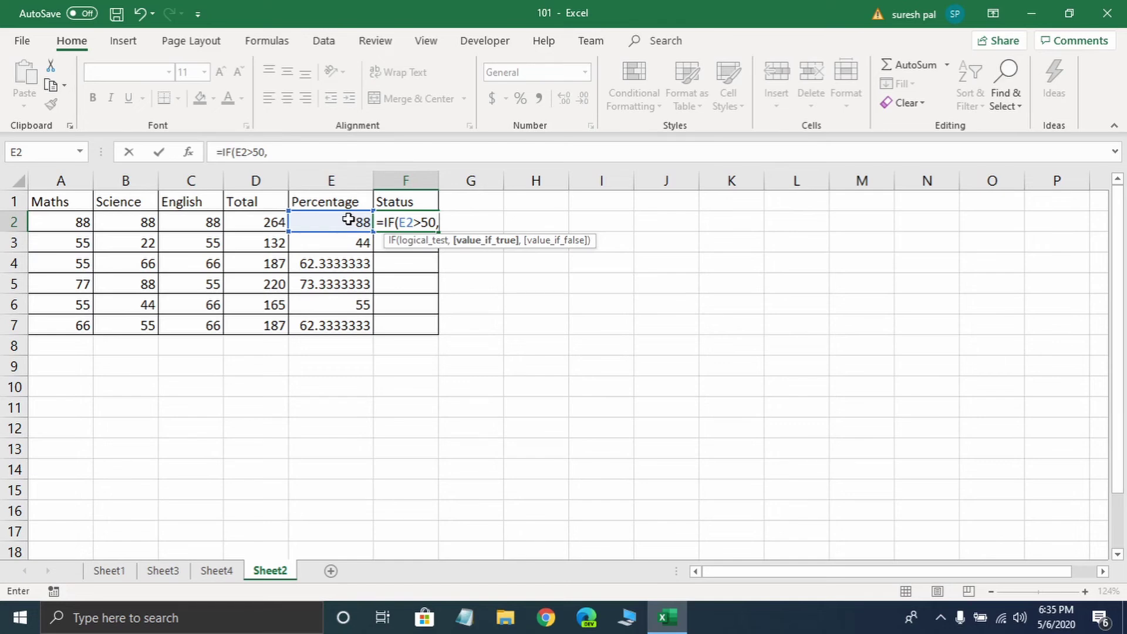
text("PASSED",)
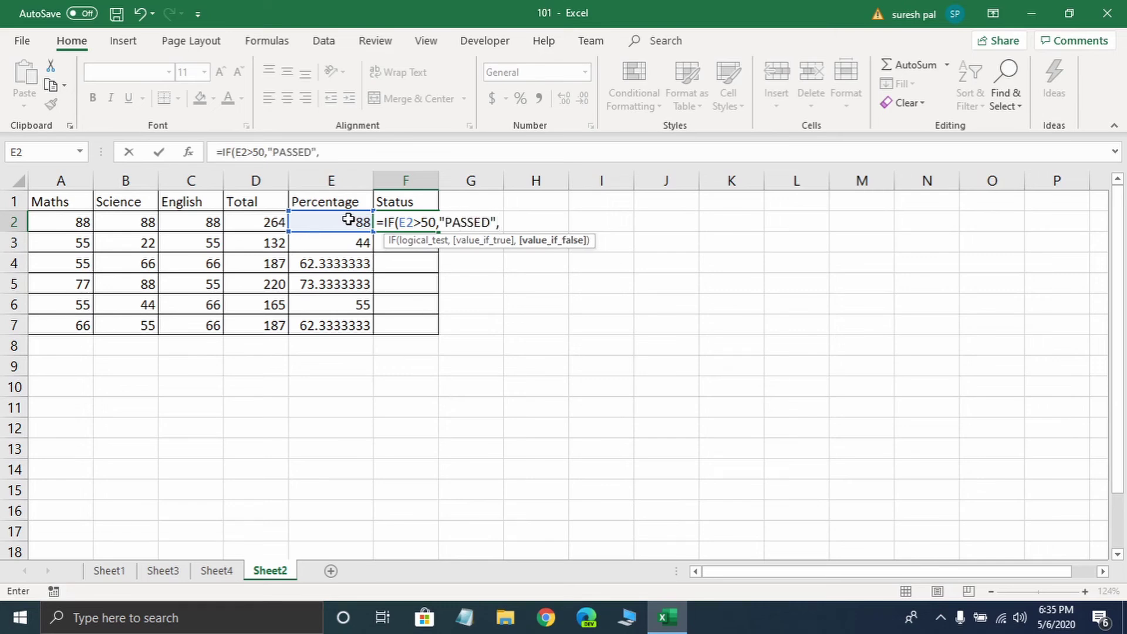
text("FAILED)
text("))
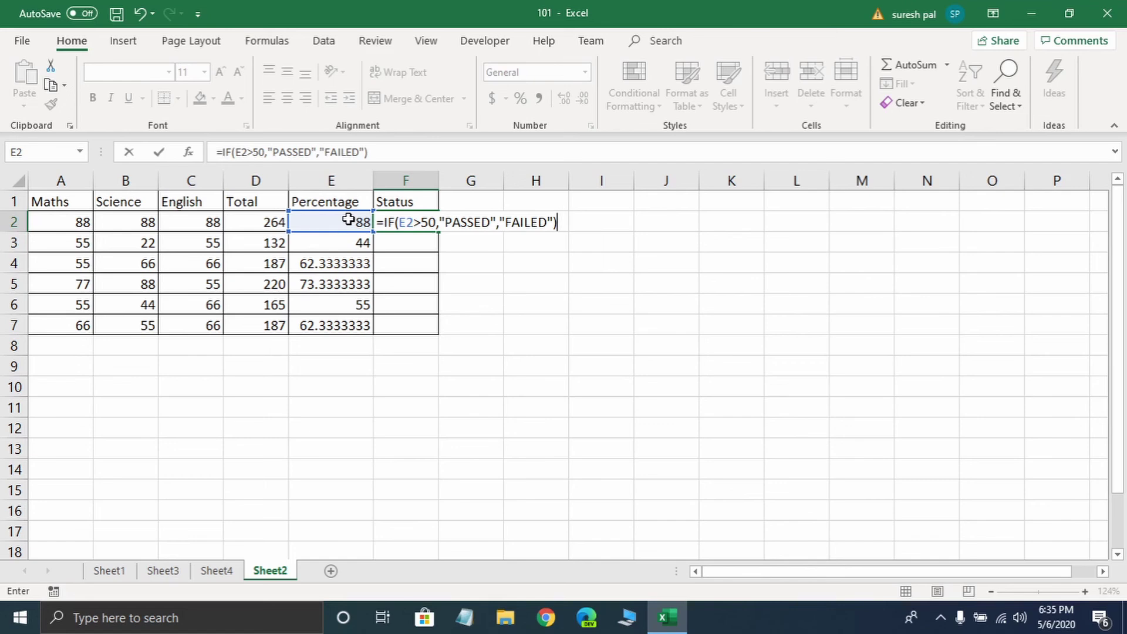
key(Return)
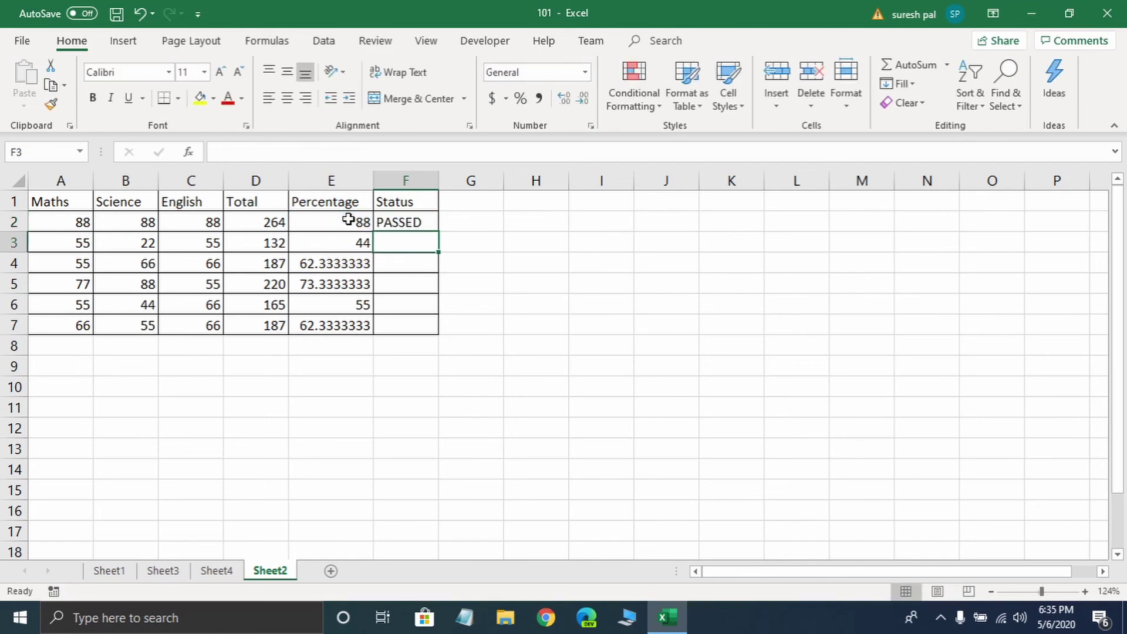
Fill the Status formula from F2 down to F7.
click(349, 220)
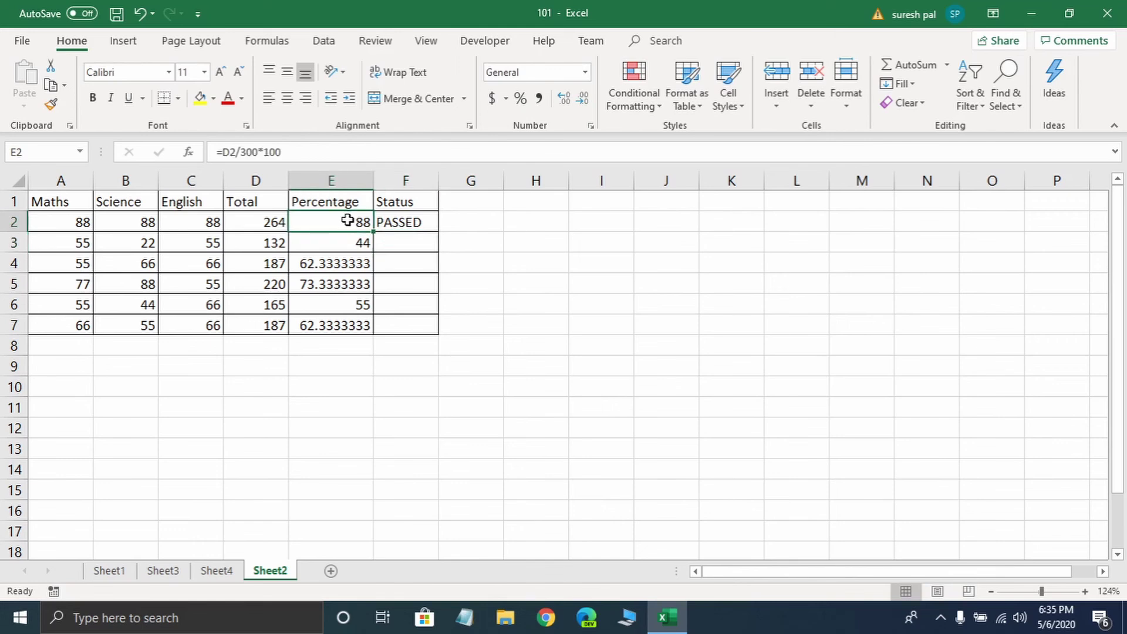
click(410, 223)
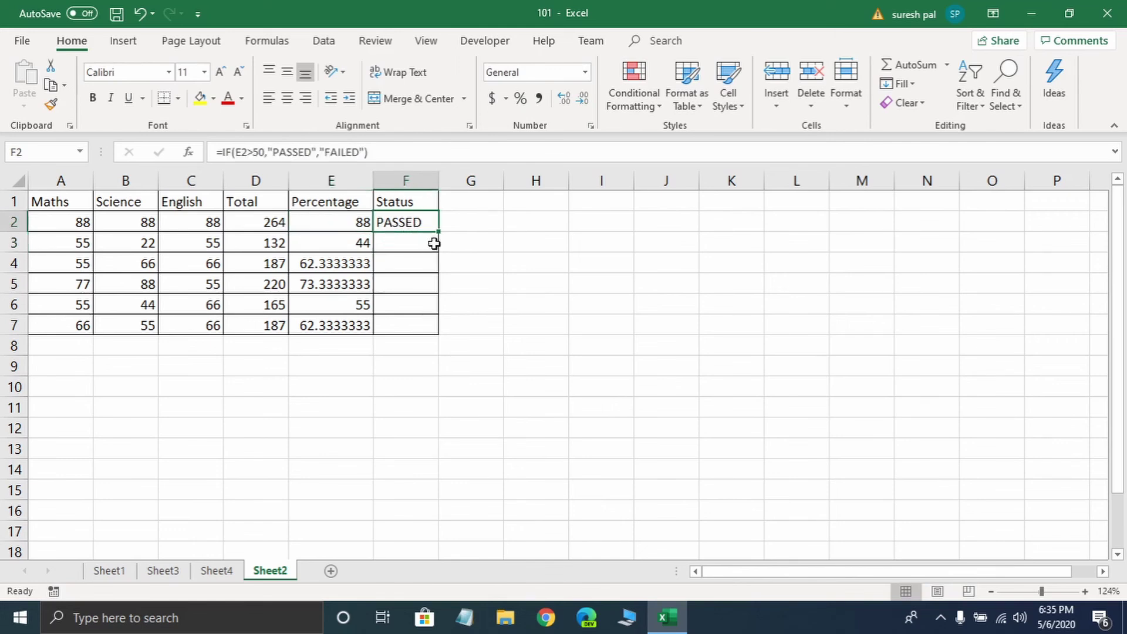
drag(438, 233, 432, 332)
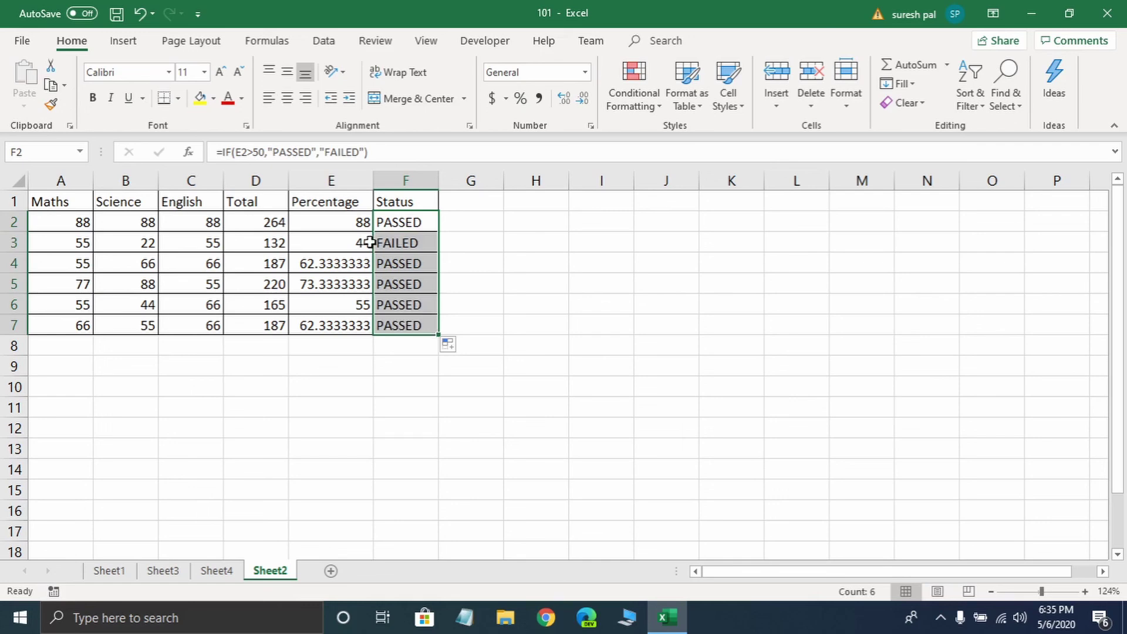
Change the row 5 marks to 33 for Maths, 44 for Science and 22 for English, ending on the row's Status cell.
click(344, 242)
click(78, 284)
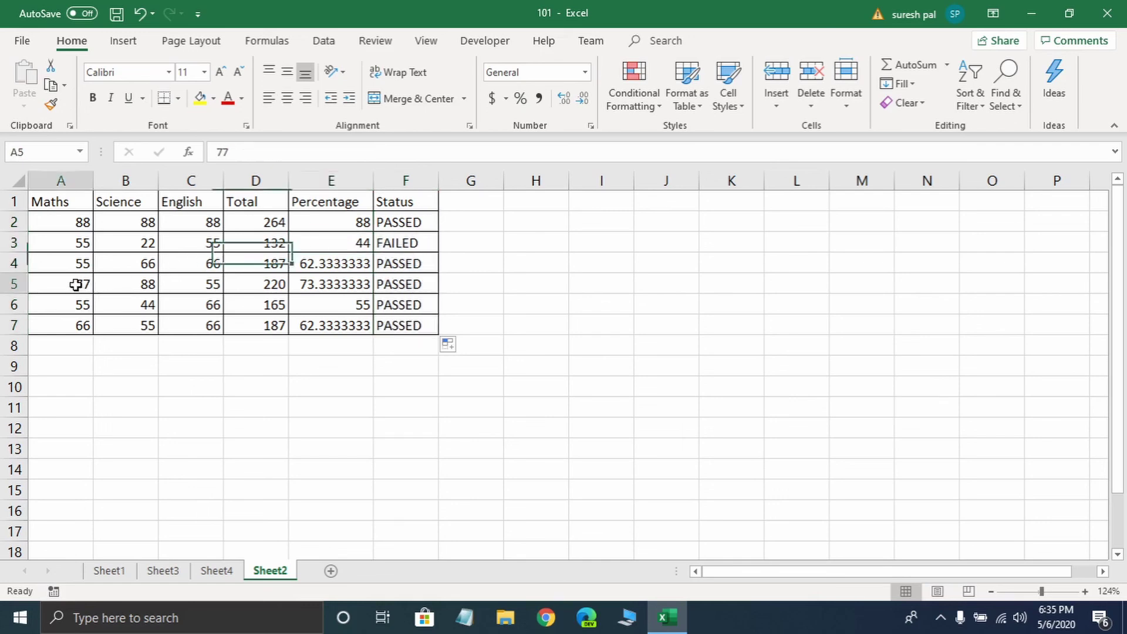
text(33)
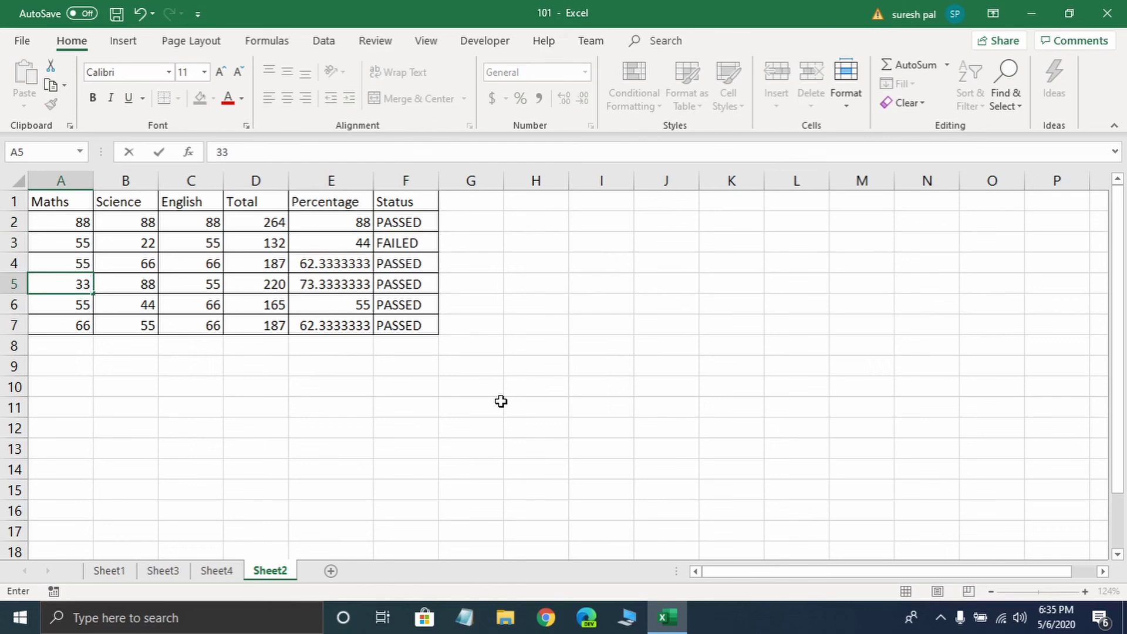
key(Tab)
text(44)
key(Tab)
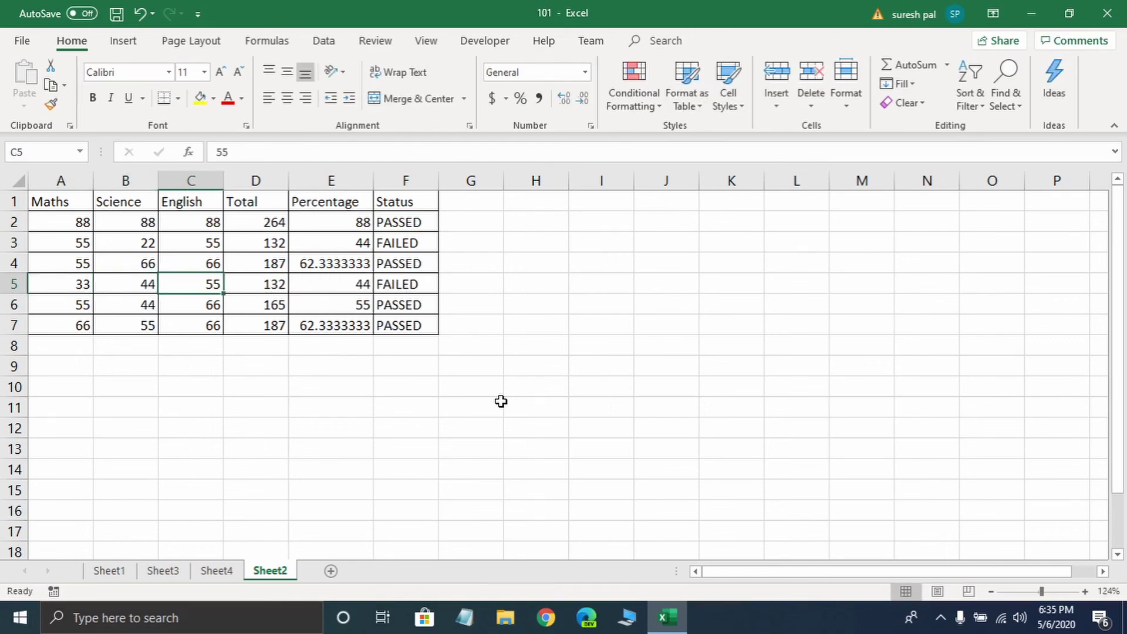
text(22)
key(Tab)
key(Tab)
key(Tab)
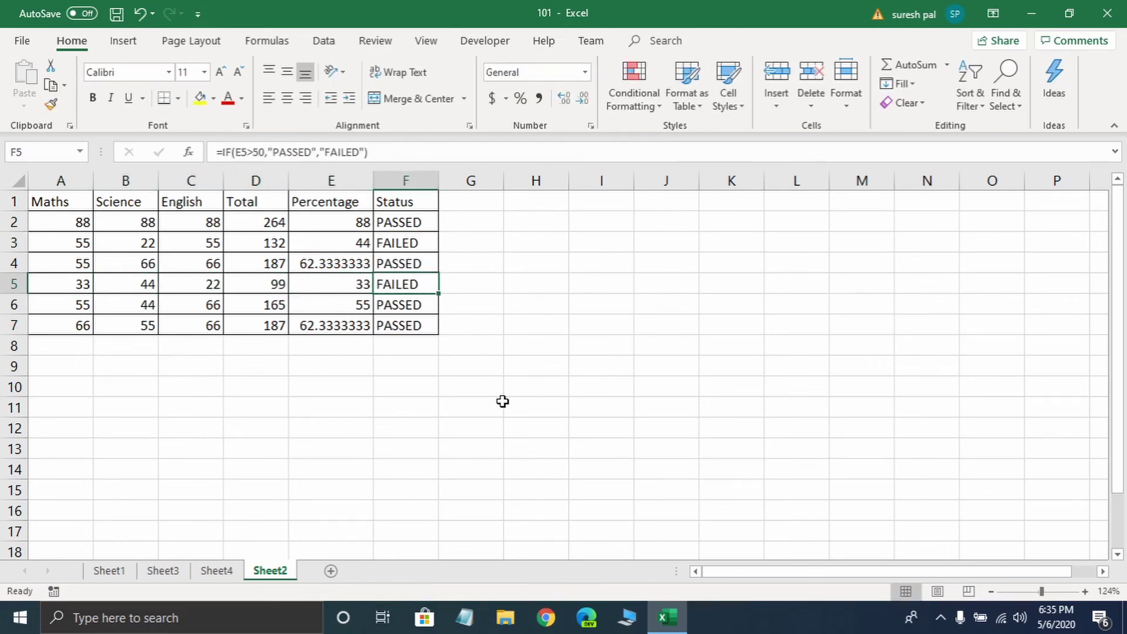